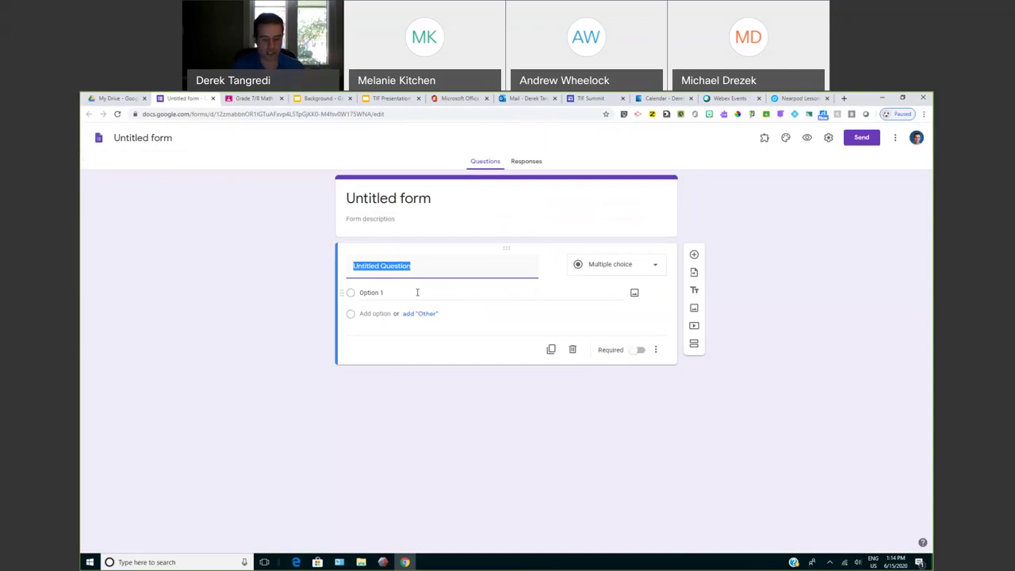
Title the untitled question "Upload" and change it to a file upload question, accepting that respondents upload files to Drive
{"action": "type", "text": "Upload"}
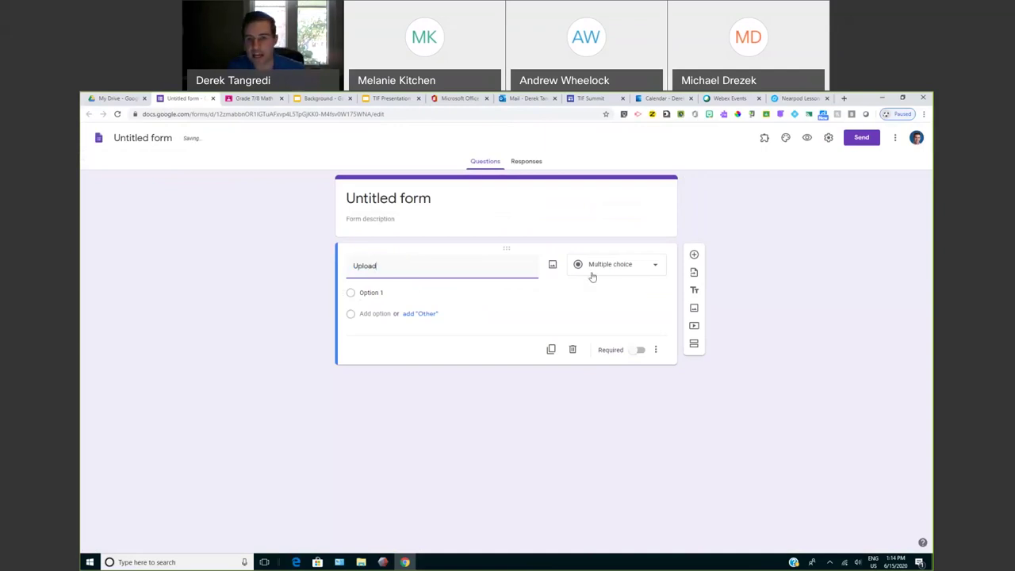
{"action": "left_click", "coordinate": [656, 268]}
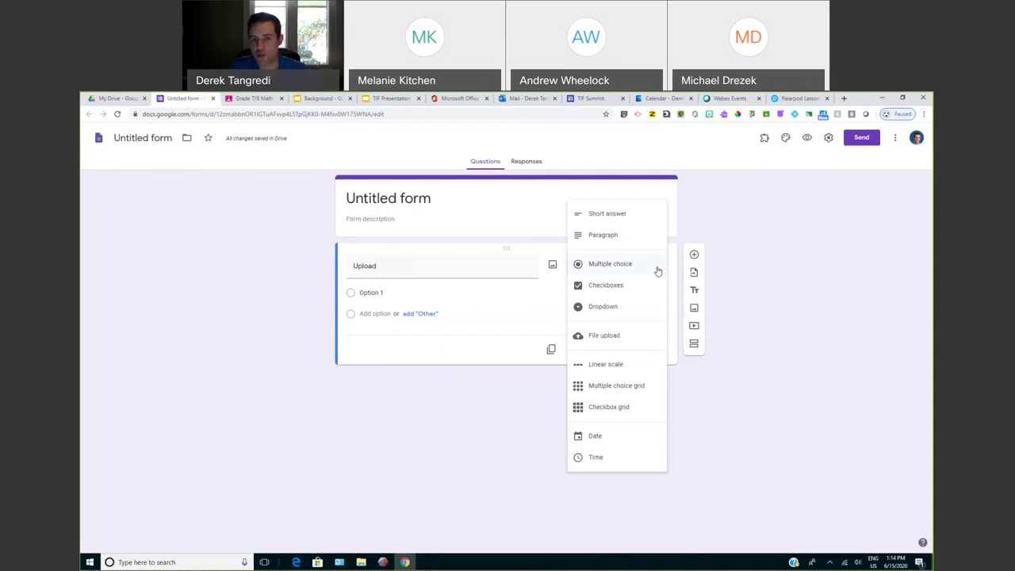
{"action": "left_click", "coordinate": [616, 334]}
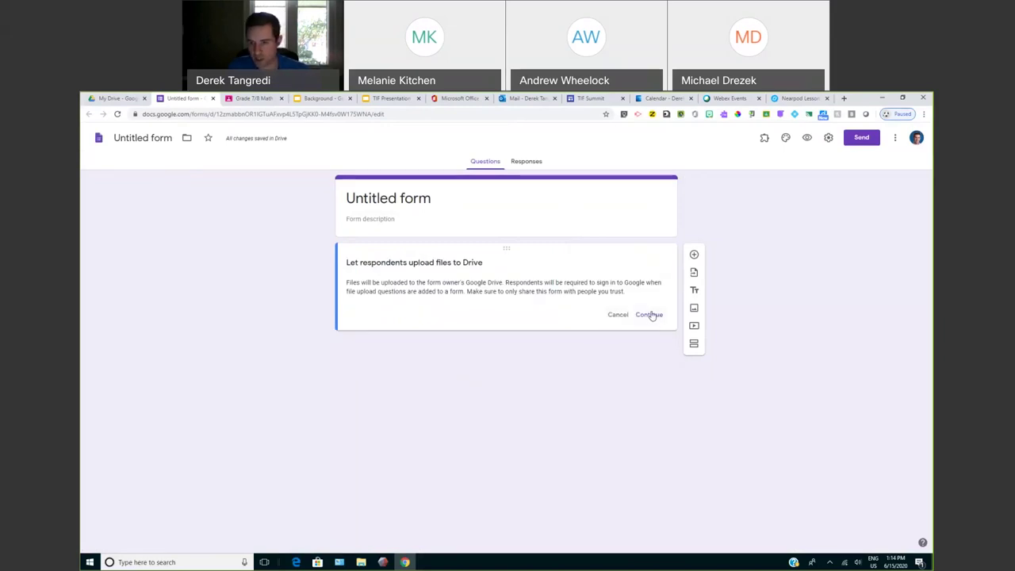
{"action": "left_click", "coordinate": [649, 315]}
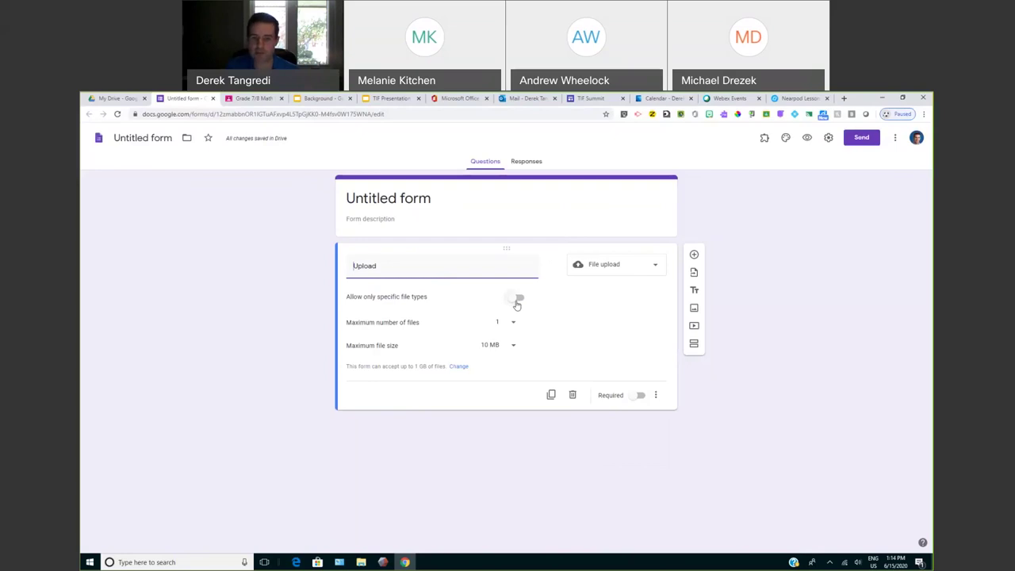
Restrict the Upload question to specific file types, allowing PDF, video, audio, image and drawing
{"action": "left_click", "coordinate": [516, 301]}
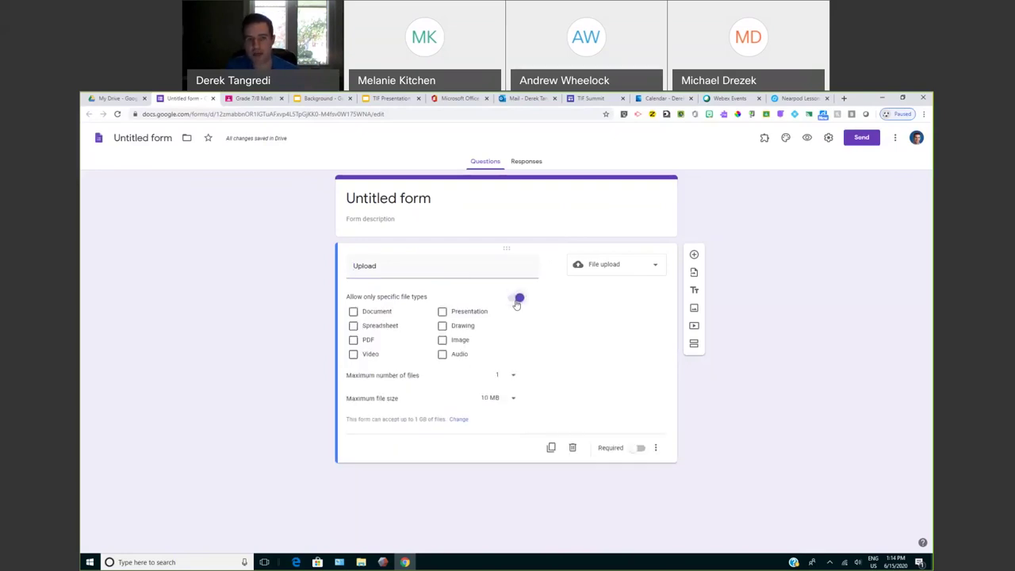
{"action": "left_click", "coordinate": [353, 339]}
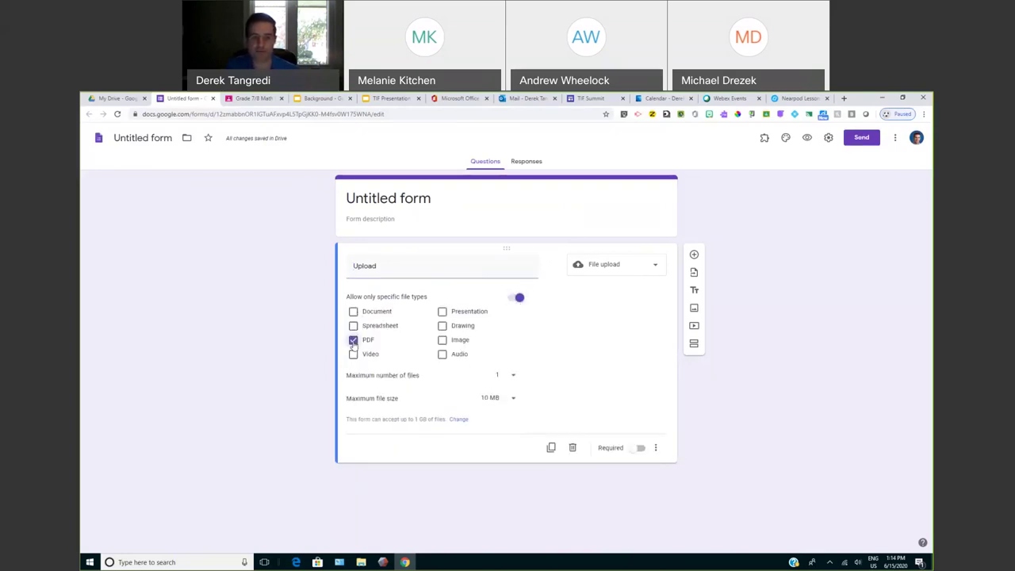
{"action": "left_click", "coordinate": [353, 355]}
{"action": "left_click", "coordinate": [442, 353]}
{"action": "left_click", "coordinate": [441, 339]}
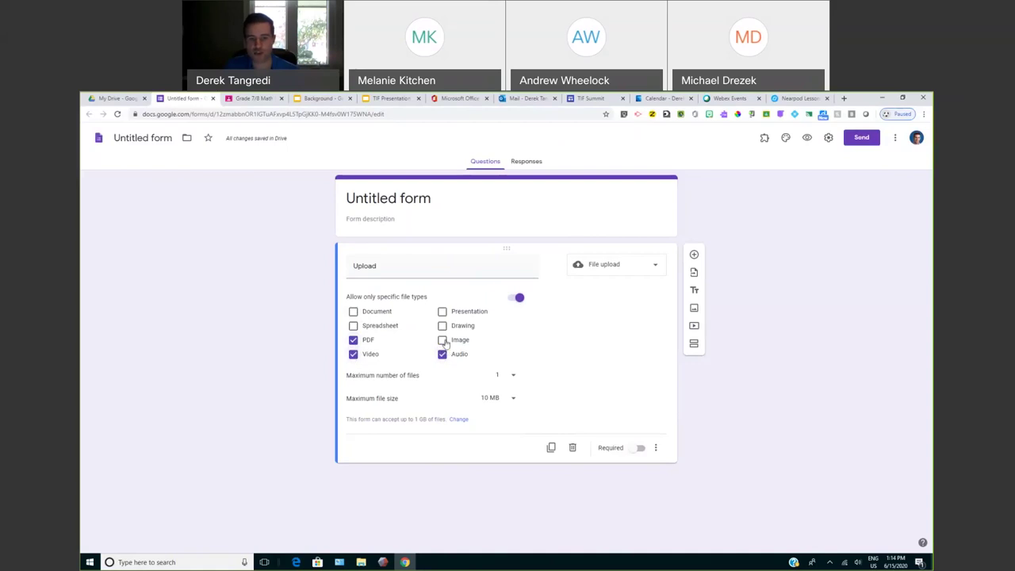
{"action": "left_click", "coordinate": [442, 326]}
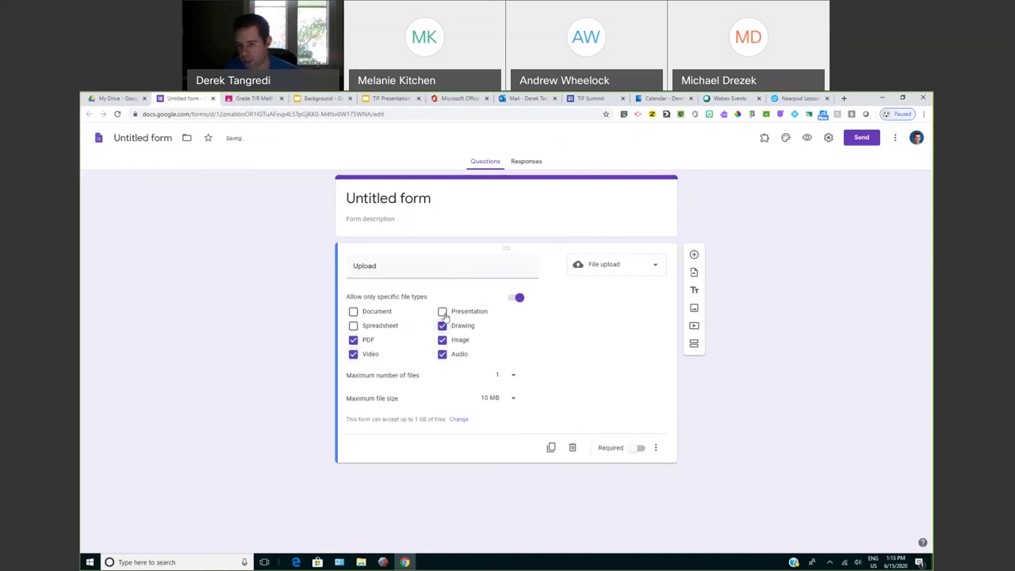
{"action": "left_click", "coordinate": [353, 326]}
{"action": "left_click", "coordinate": [353, 326]}
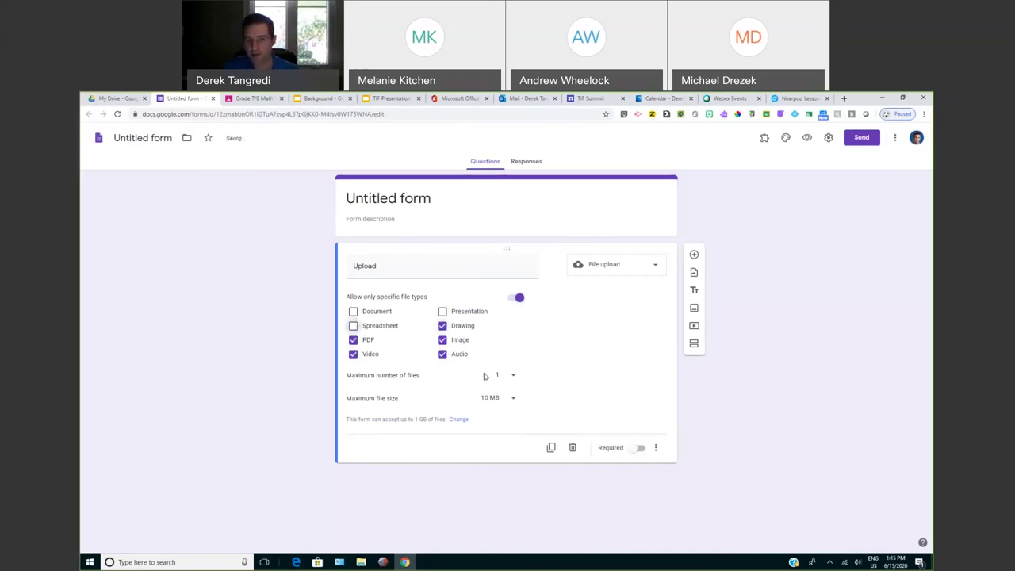
Set the Upload question's maximum file size to 1 GB and make the question required
{"action": "left_click", "coordinate": [516, 378]}
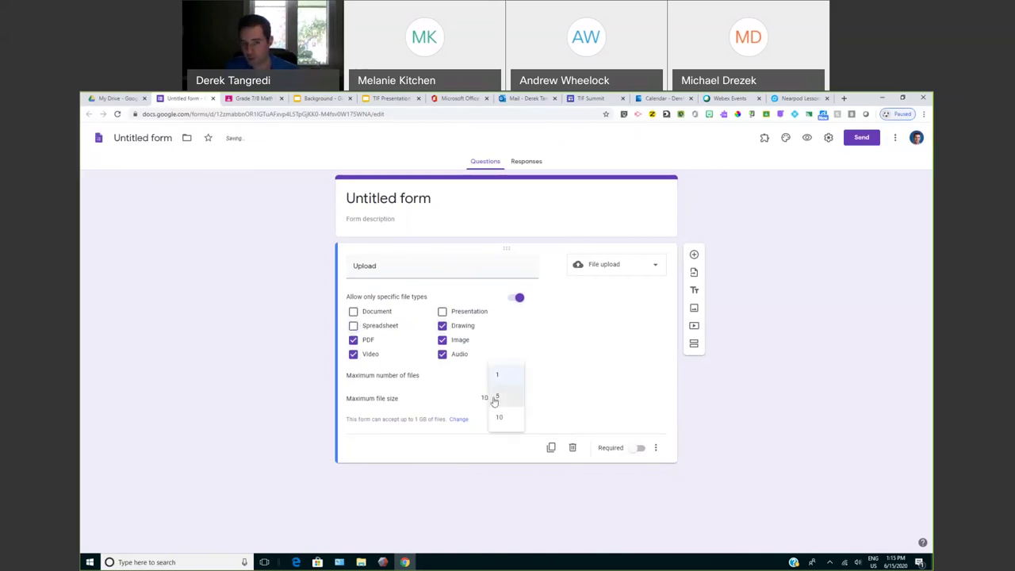
{"action": "left_click", "coordinate": [494, 397]}
{"action": "left_click", "coordinate": [512, 400]}
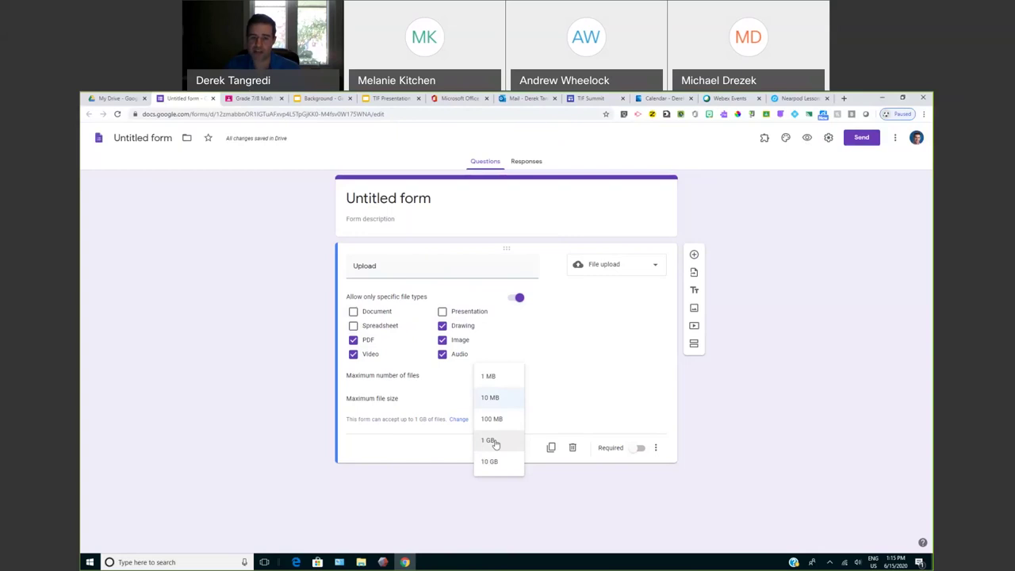
{"action": "left_click", "coordinate": [494, 442]}
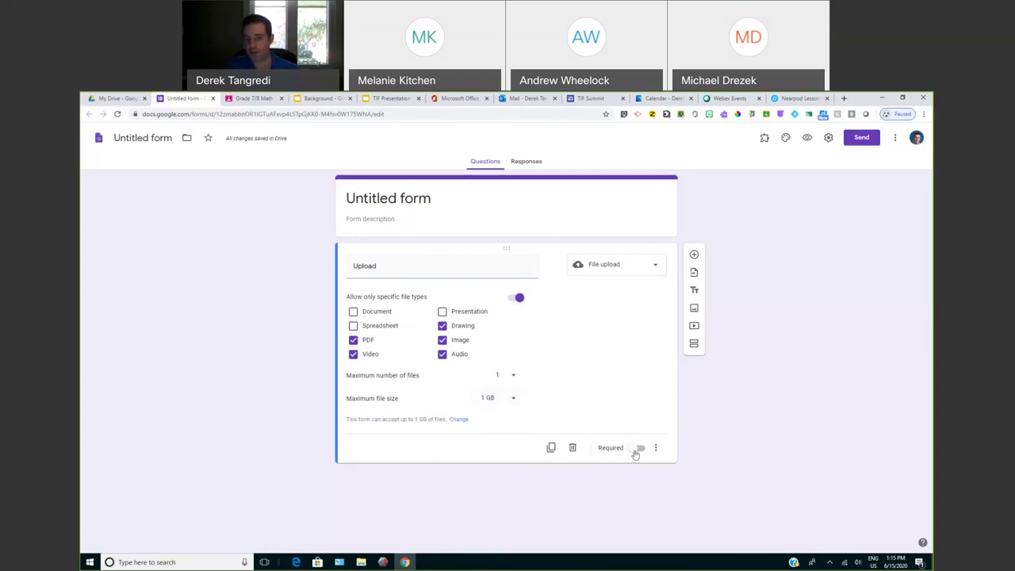
{"action": "left_click", "coordinate": [638, 448]}
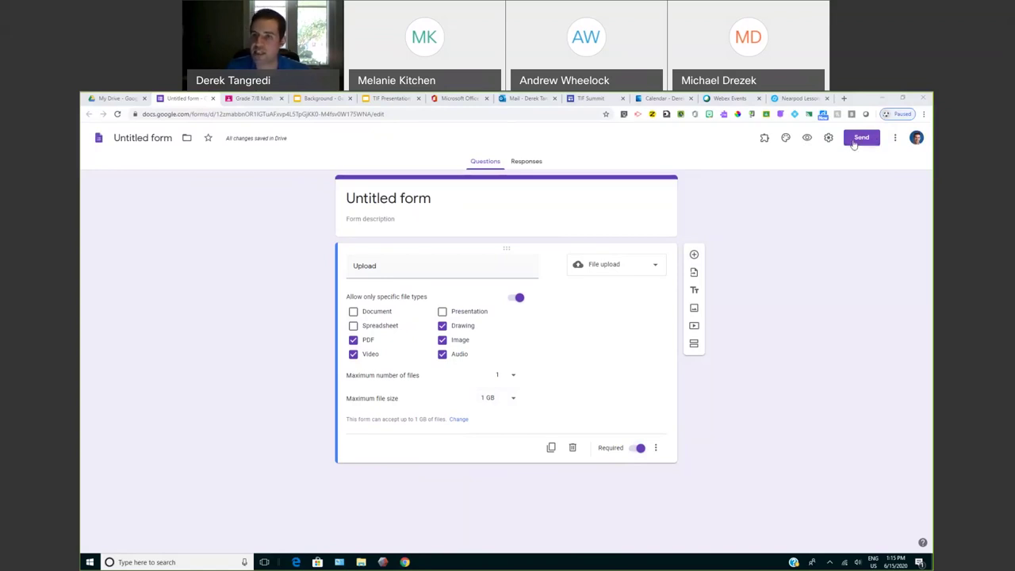
Copy the form's shortened sharing link
{"action": "left_click", "coordinate": [855, 141]}
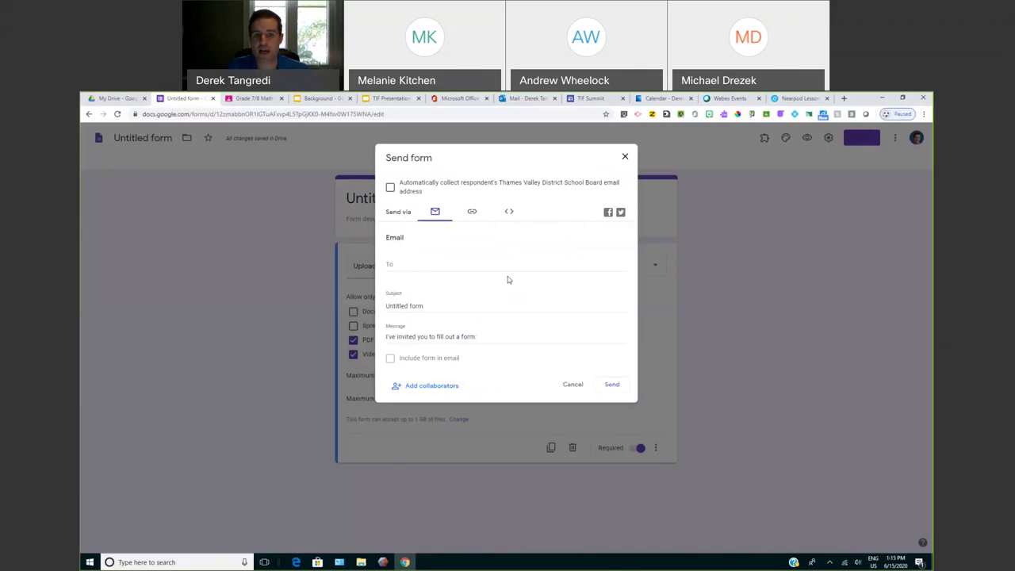
{"action": "left_click", "coordinate": [473, 212]}
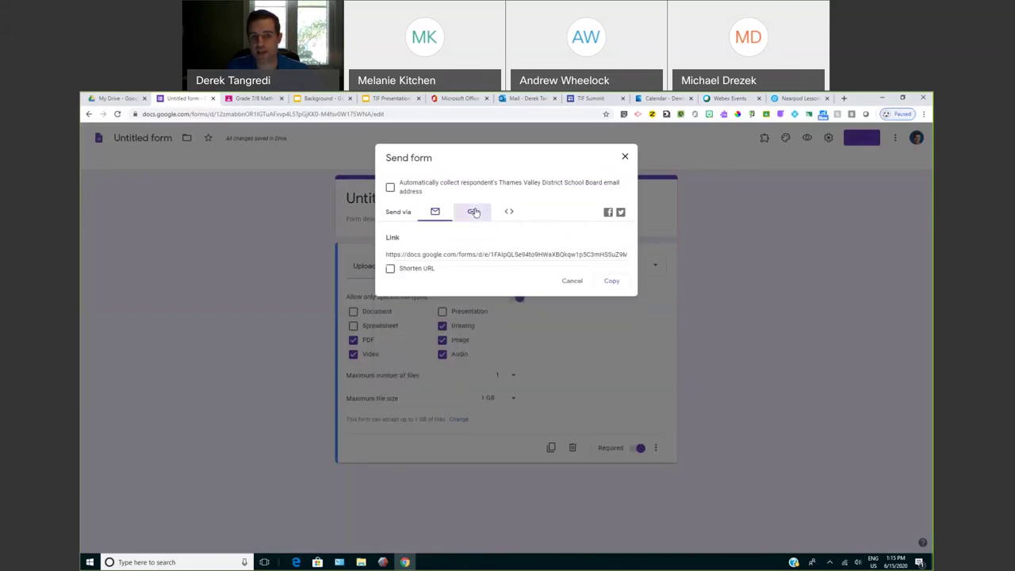
{"action": "left_click", "coordinate": [390, 268]}
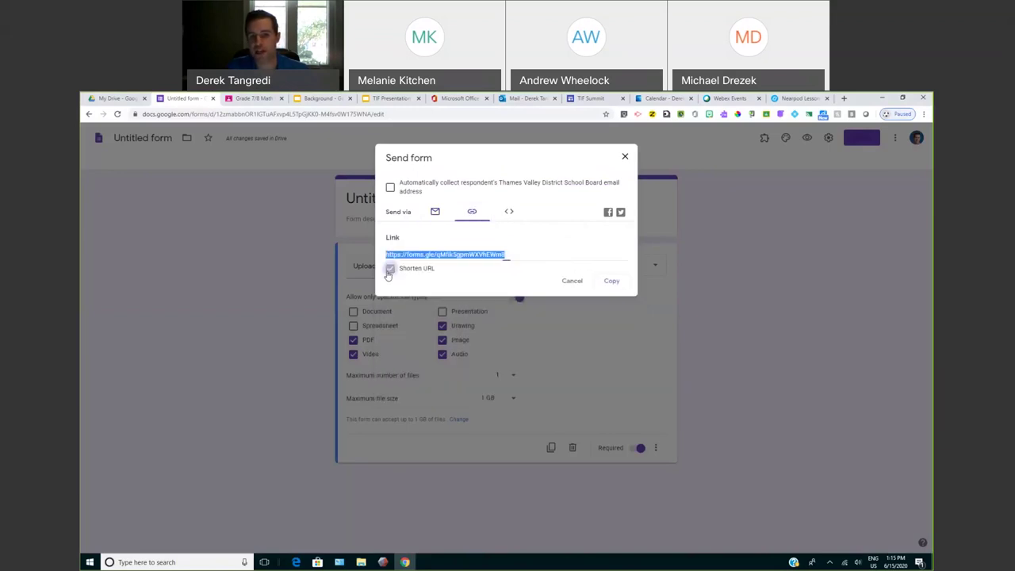
{"action": "left_click", "coordinate": [604, 283]}
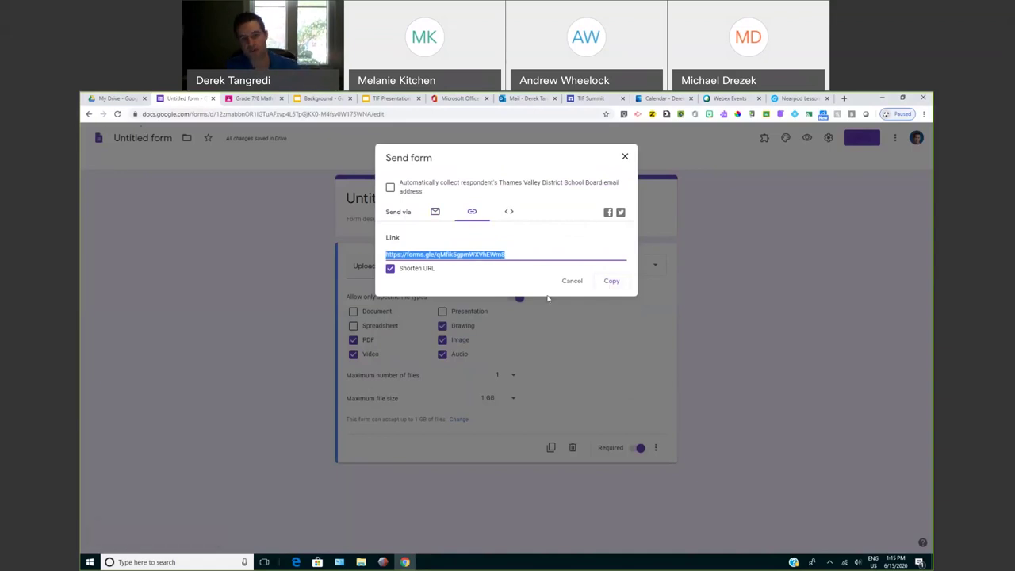
Switch to Google Drive and create a blank Google Docs document
{"action": "left_click", "coordinate": [113, 99]}
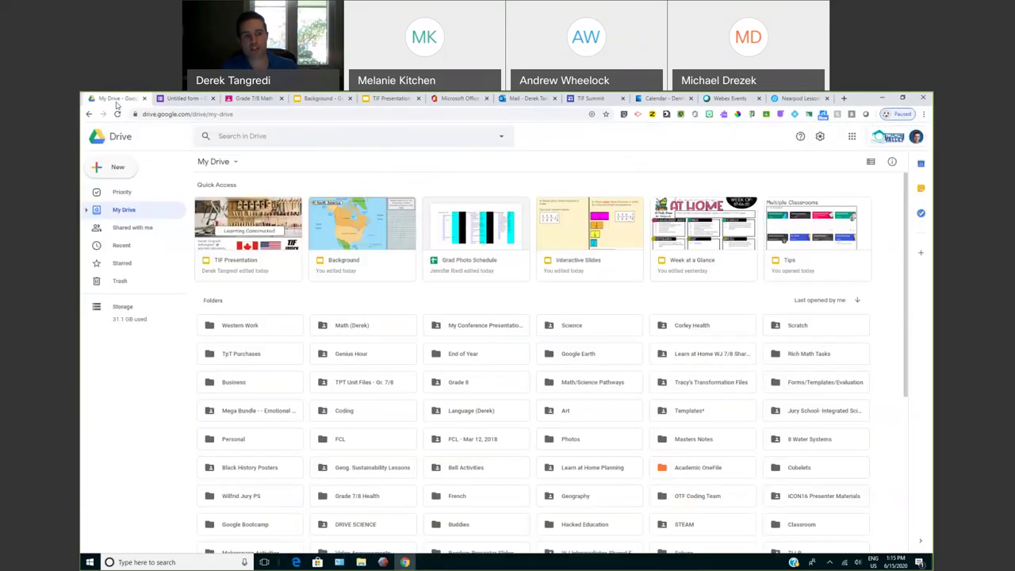
{"action": "left_click", "coordinate": [132, 171]}
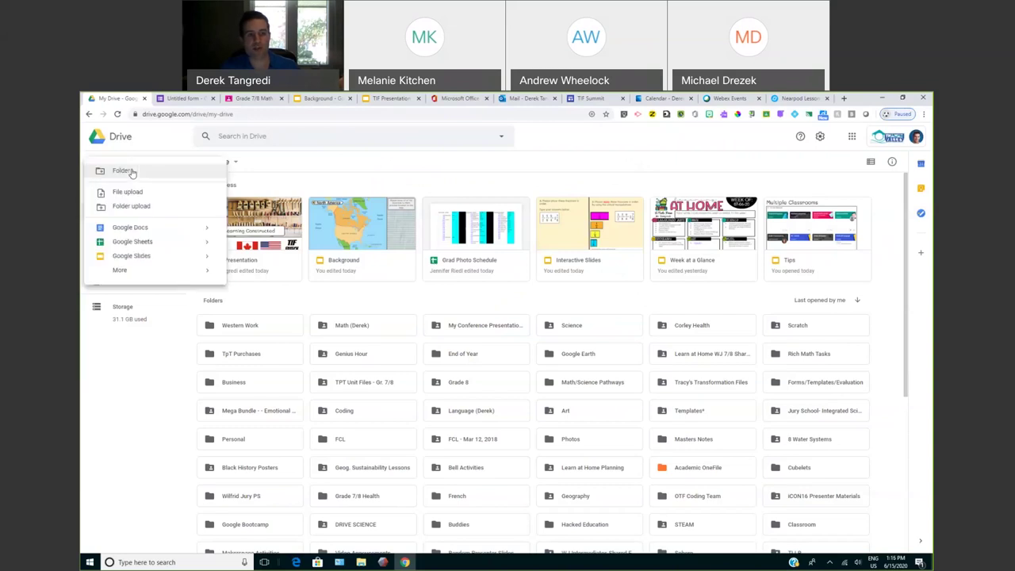
{"action": "left_click", "coordinate": [142, 227]}
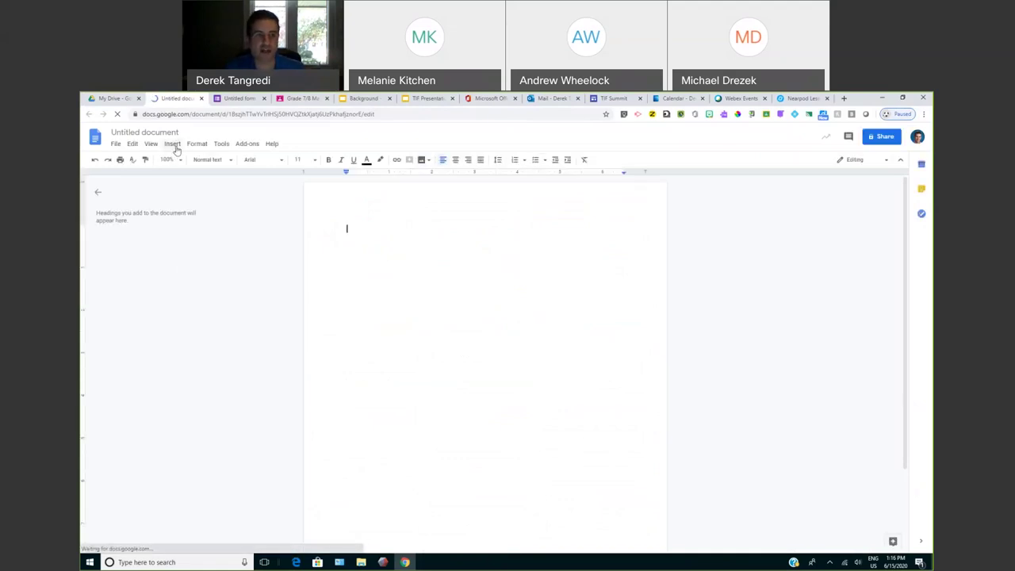
Insert a 3 x 3 table in the document and make its rows taller with extra blank lines
{"action": "left_click", "coordinate": [174, 145]}
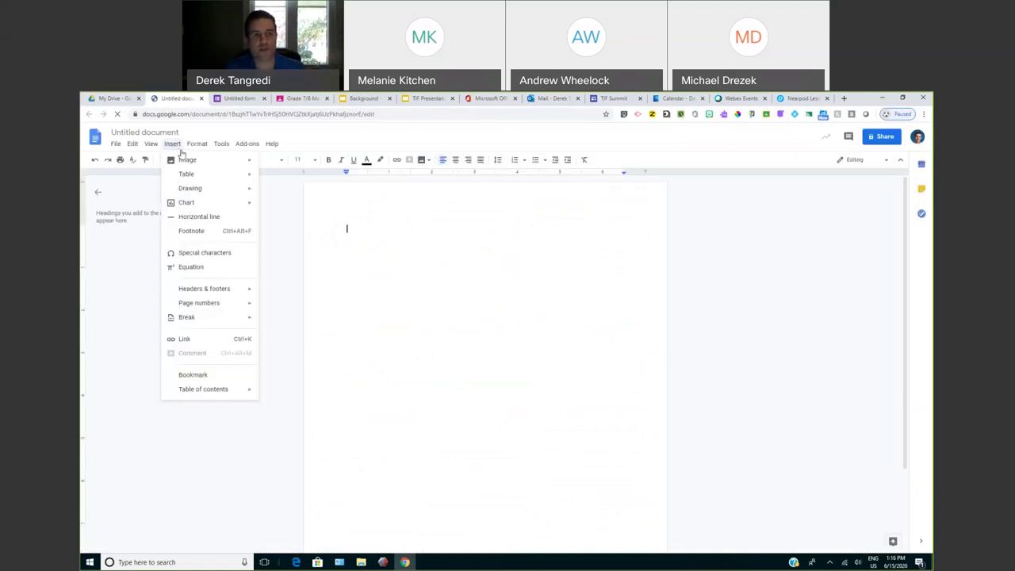
{"action": "mouse_move", "coordinate": [183, 176]}
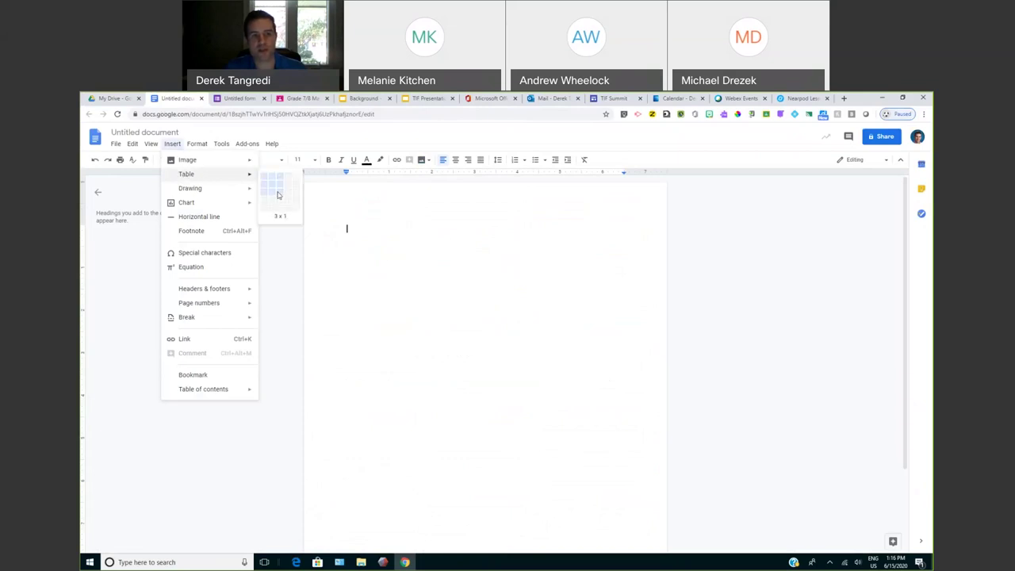
{"action": "left_click", "coordinate": [278, 194]}
{"action": "key", "text": "Return"}
{"action": "key", "text": "Return"}
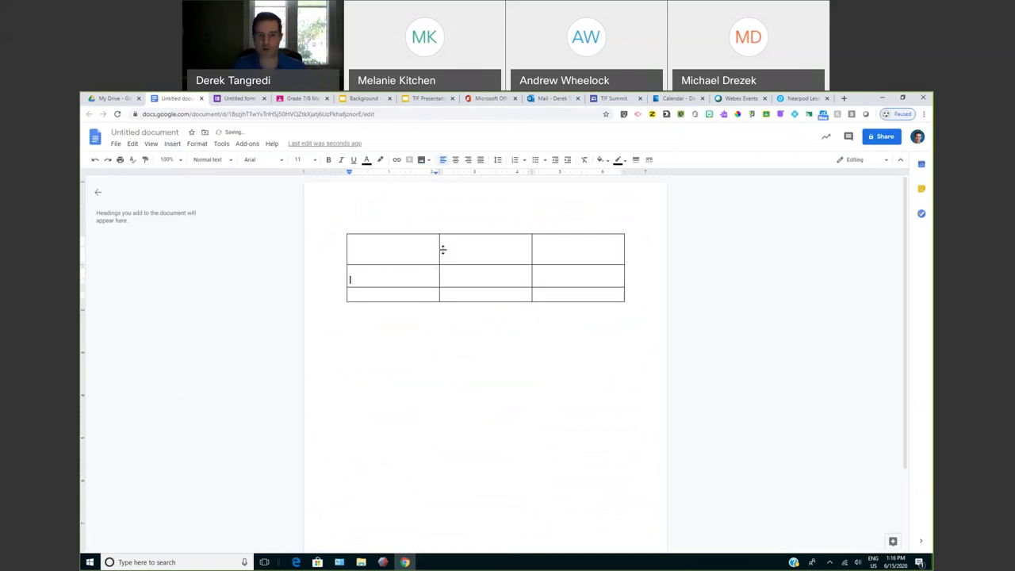
{"action": "key", "text": "Return"}
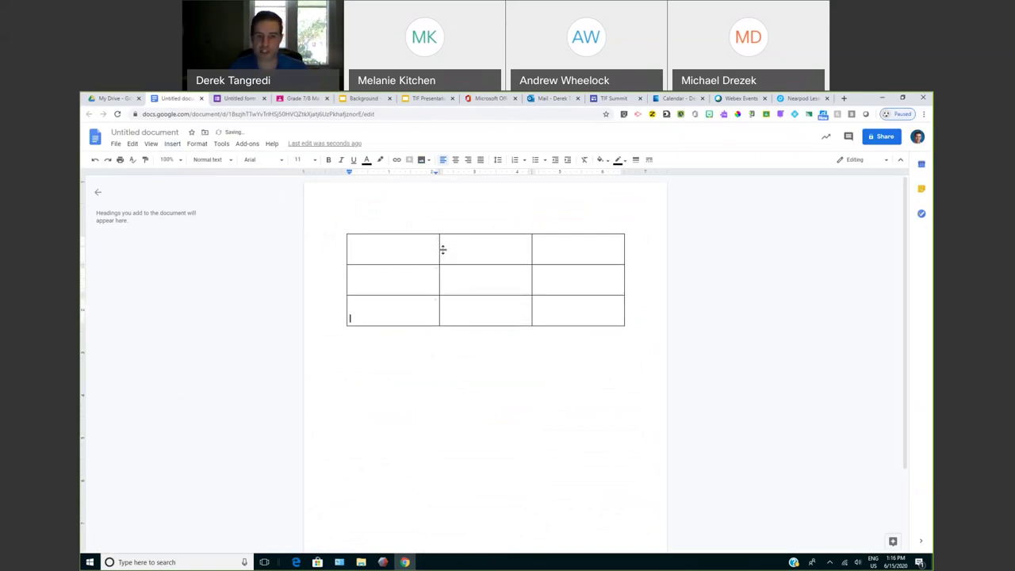
Enter "SUBMIT HERE" in the table's centre cell and paste the copied form link on the line below
{"action": "left_click", "coordinate": [452, 273]}
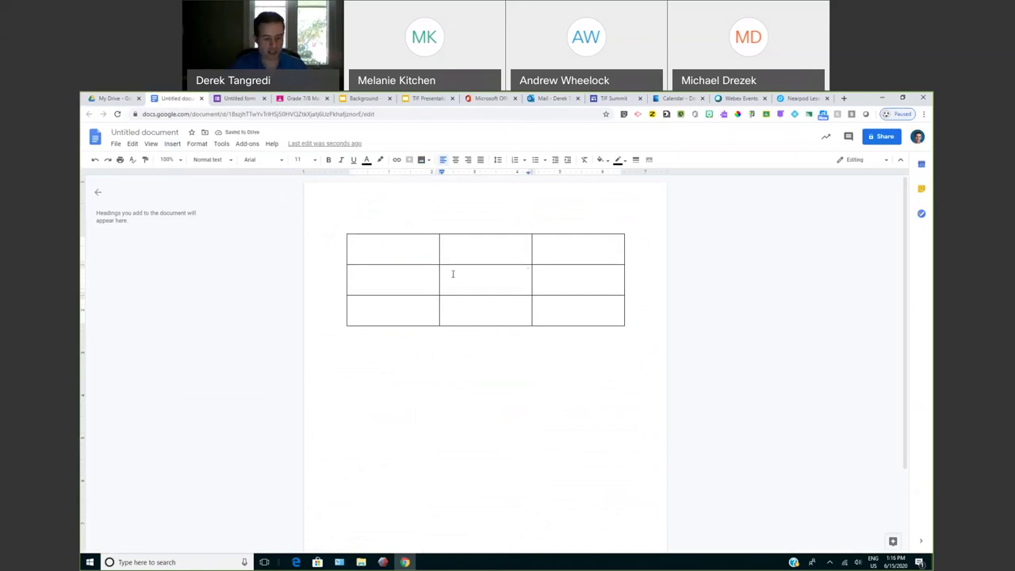
{"action": "type", "text": "SUBM"}
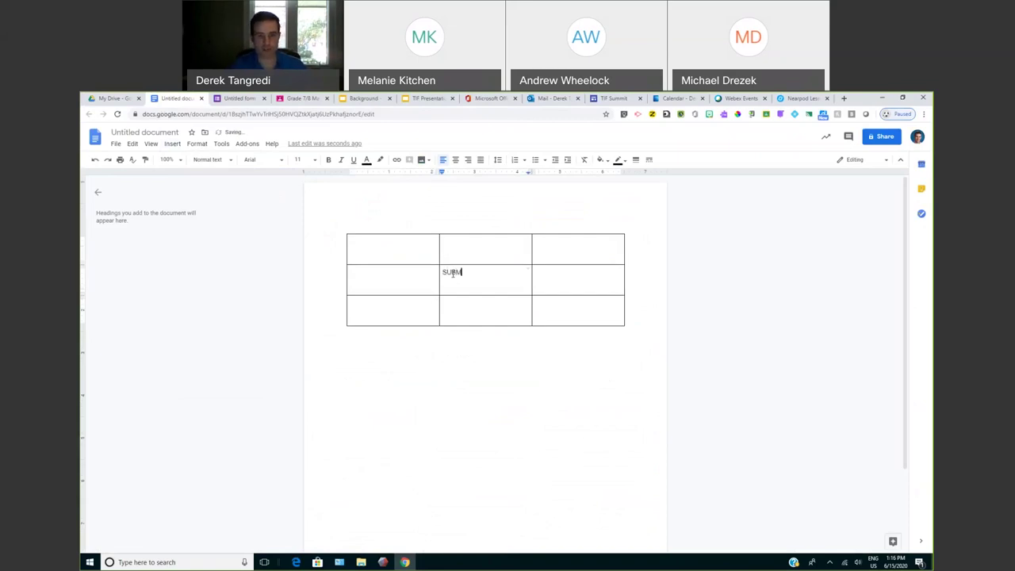
{"action": "type", "text": "IT HERE"}
{"action": "key", "text": "Return"}
{"action": "key", "text": "ctrl+v"}
Turn the pasted form address in the centre cell into a hyperlink and open it to view the live form
{"action": "left_click_drag", "start_coordinate": [478, 287], "coordinate": [666, 294]}
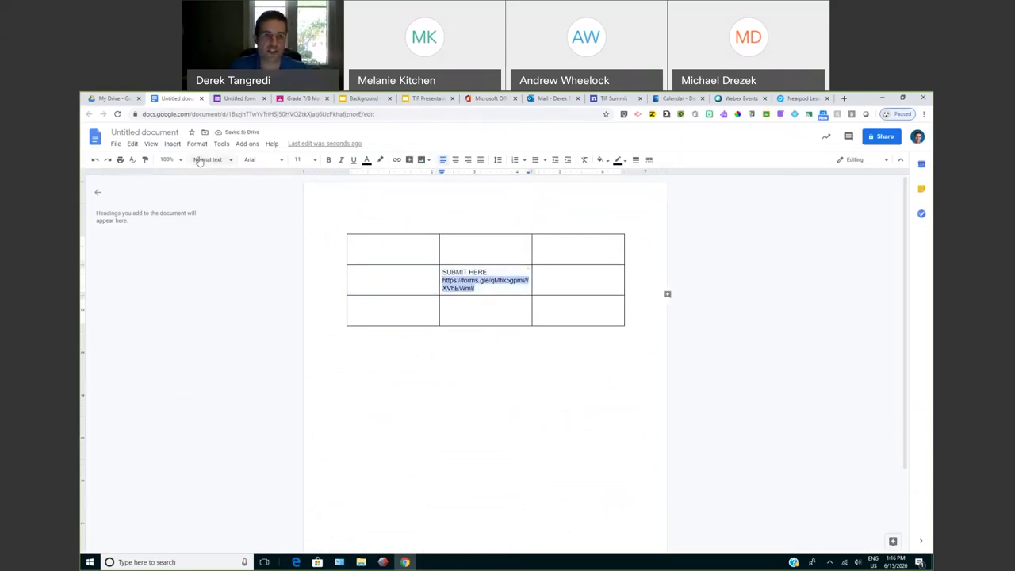
{"action": "left_click", "coordinate": [172, 143]}
{"action": "left_click", "coordinate": [199, 340]}
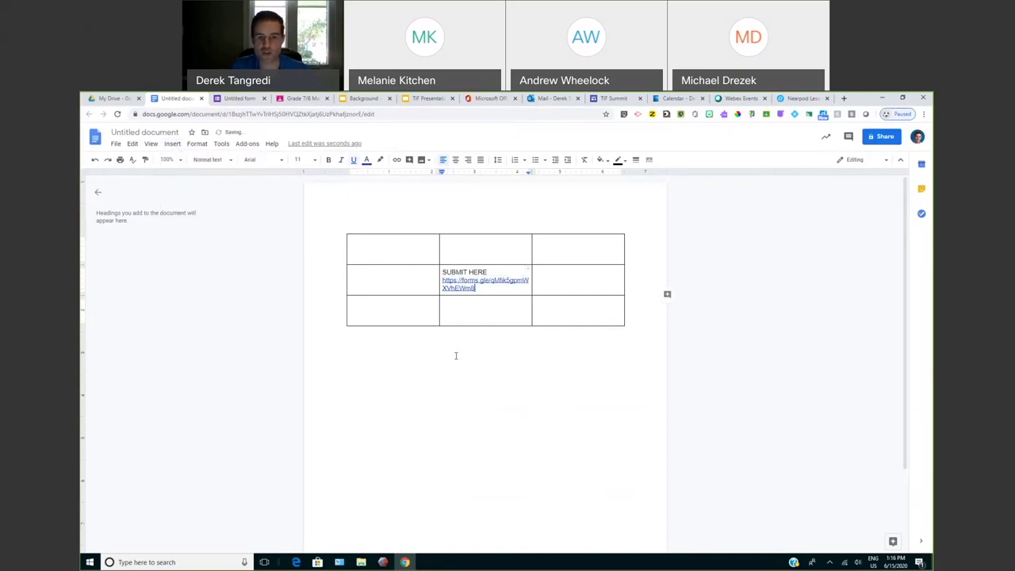
{"action": "left_click", "coordinate": [452, 282]}
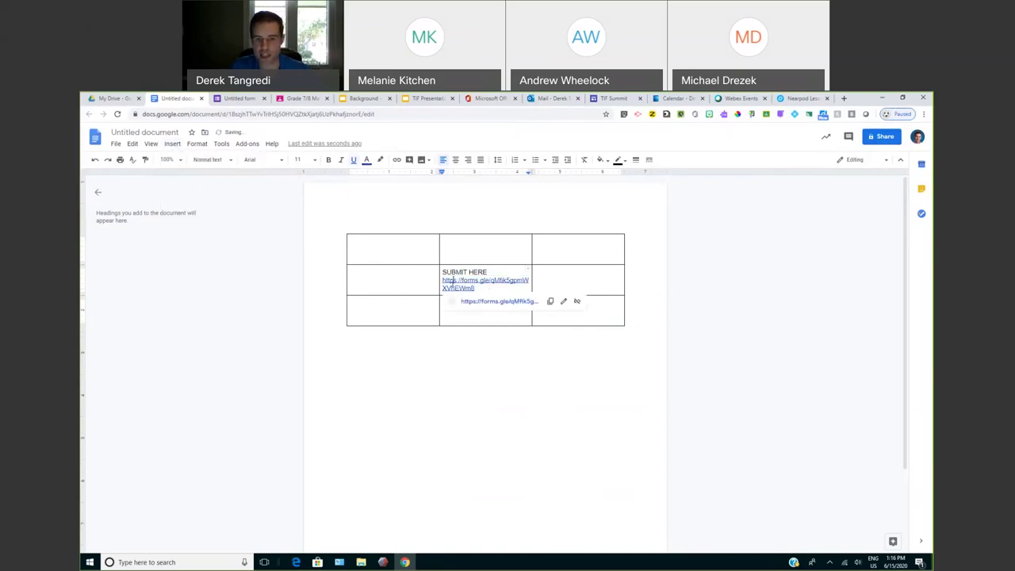
{"action": "left_click", "coordinate": [503, 302]}
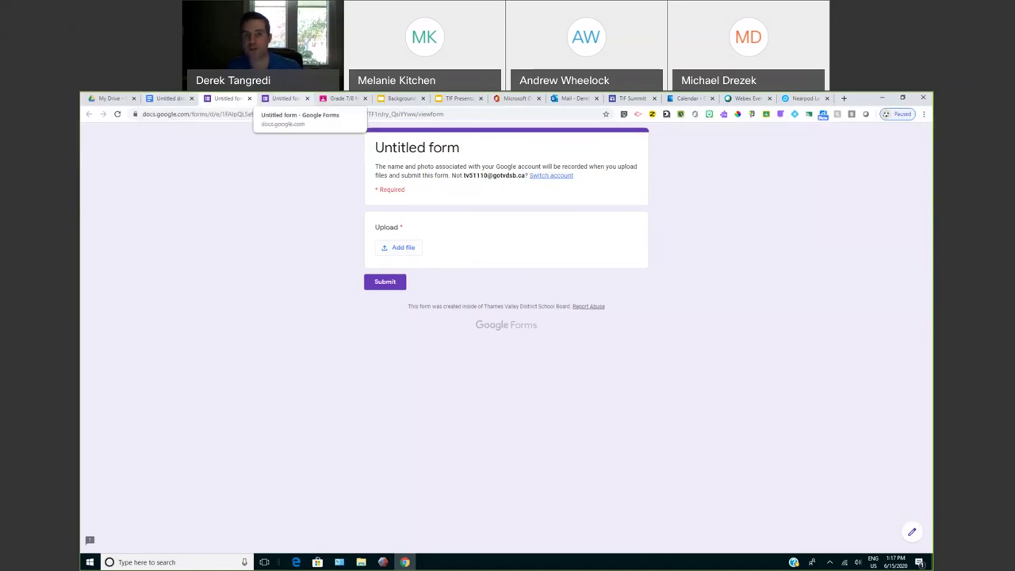
Switch to the Nearpod lesson and advance the presentation to slide 25
{"action": "left_click", "coordinate": [802, 98]}
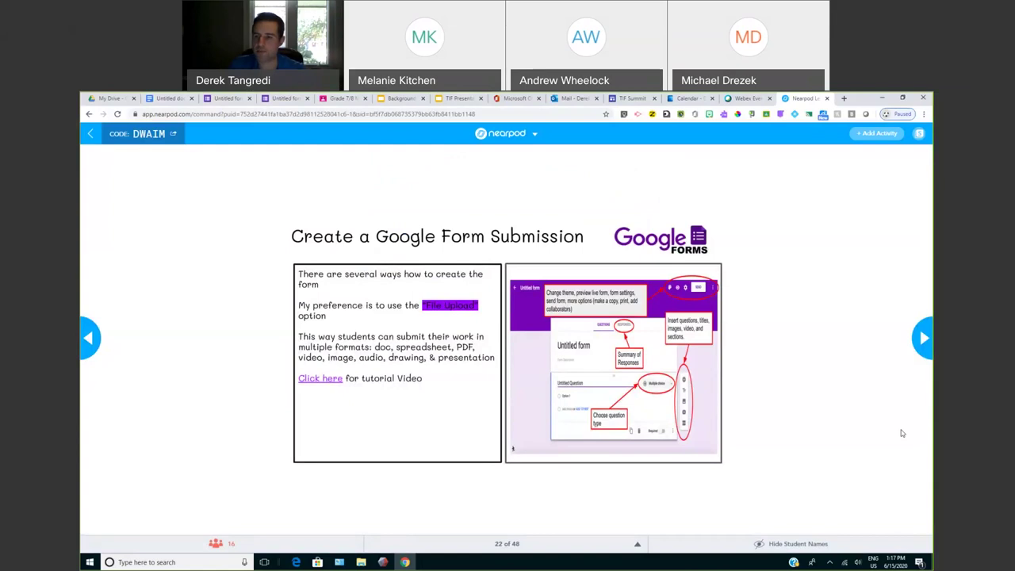
{"action": "left_click", "coordinate": [924, 339]}
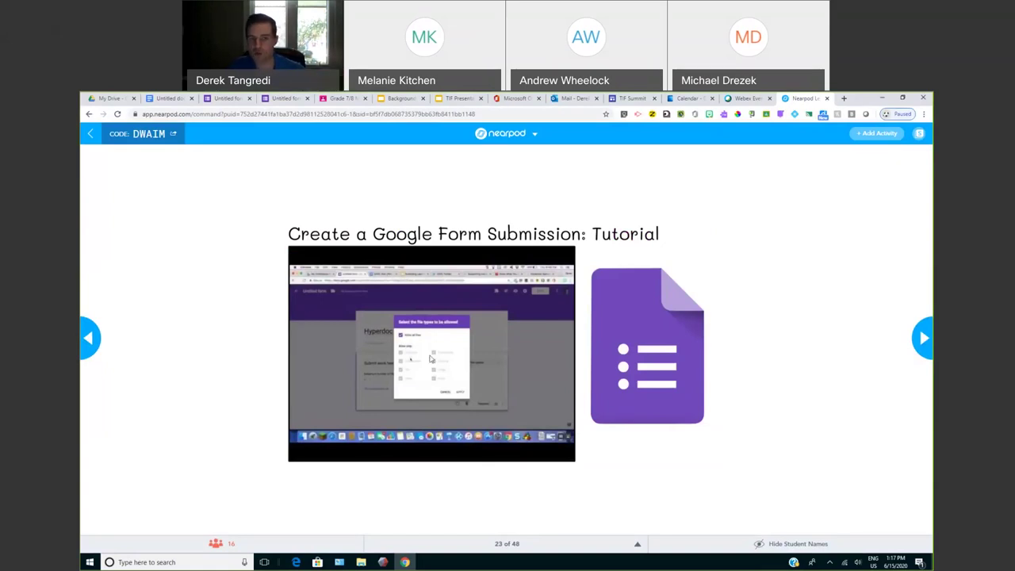
{"action": "left_click", "coordinate": [928, 357]}
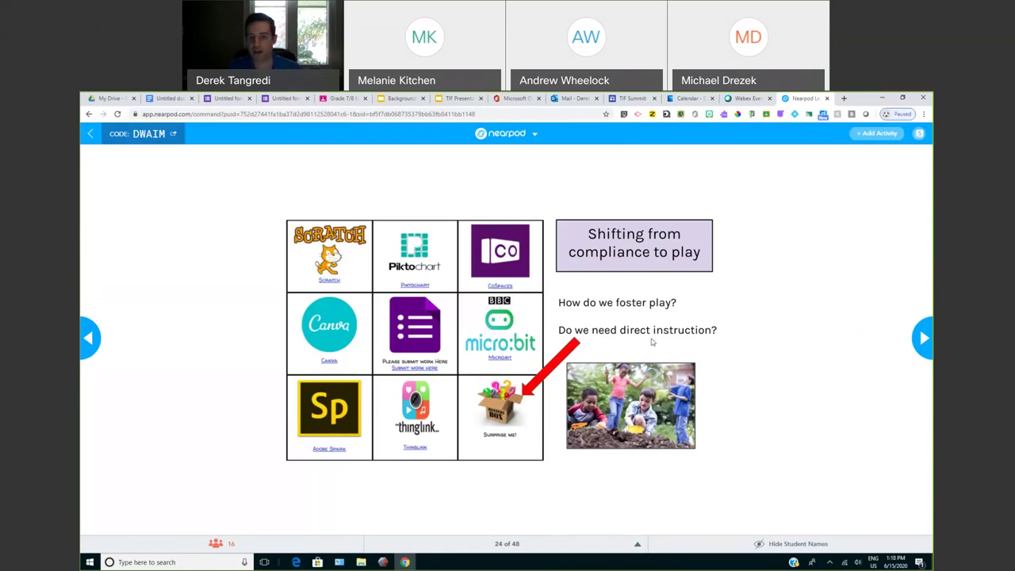
{"action": "left_click", "coordinate": [924, 339]}
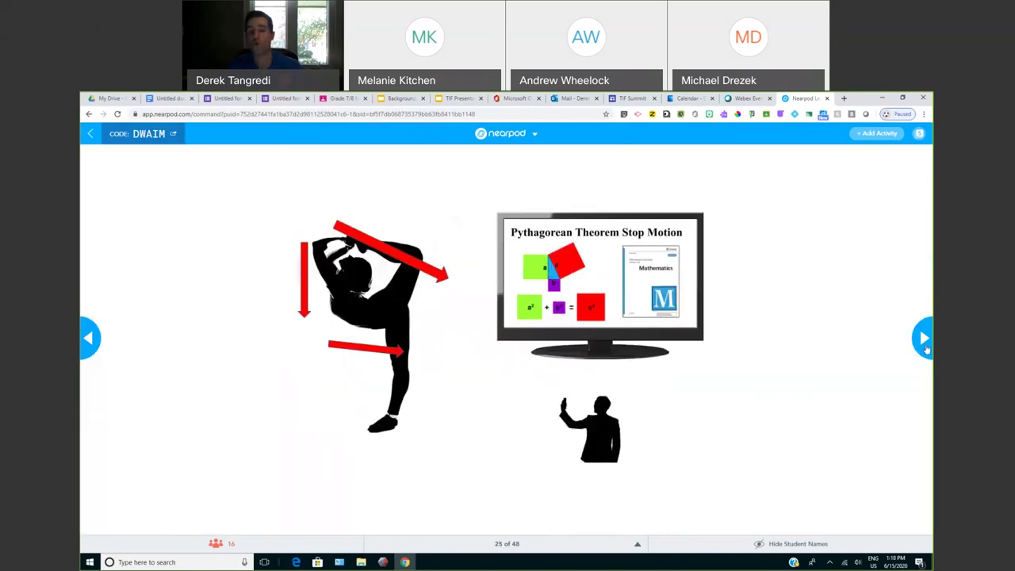